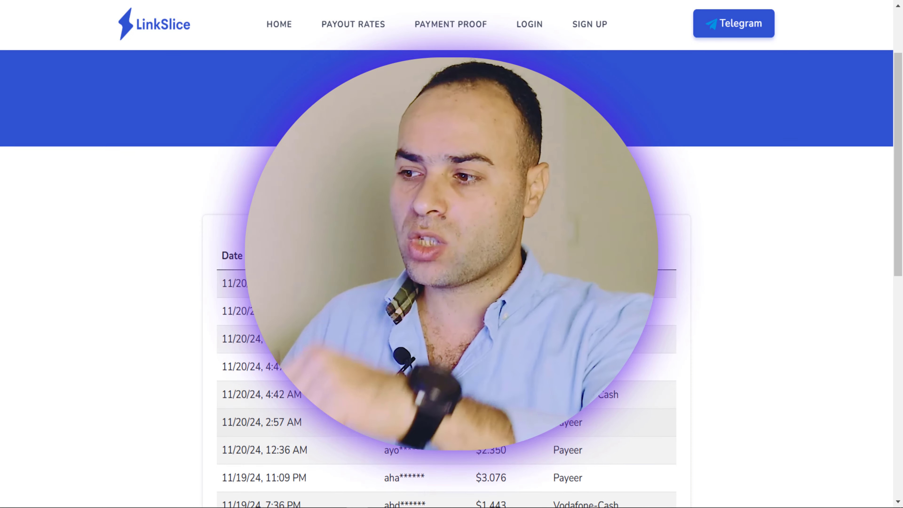
Step: Open the new membership registration form, agree to the Terms of Use and Privacy Policy, and register the account
{"action": "scroll", "coordinate": [451, 278], "scroll_direction": "down", "scroll_amount": 5}
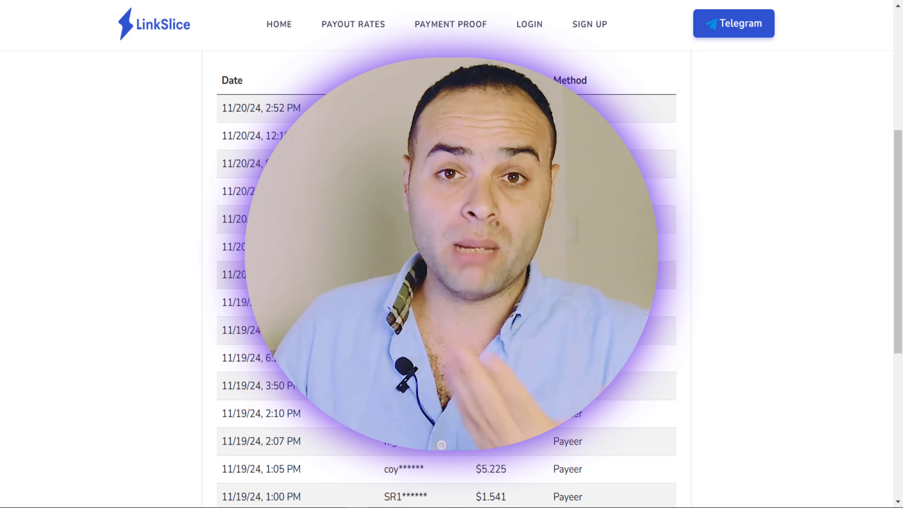
{"action": "scroll", "coordinate": [452, 278], "scroll_direction": "up", "scroll_amount": 5}
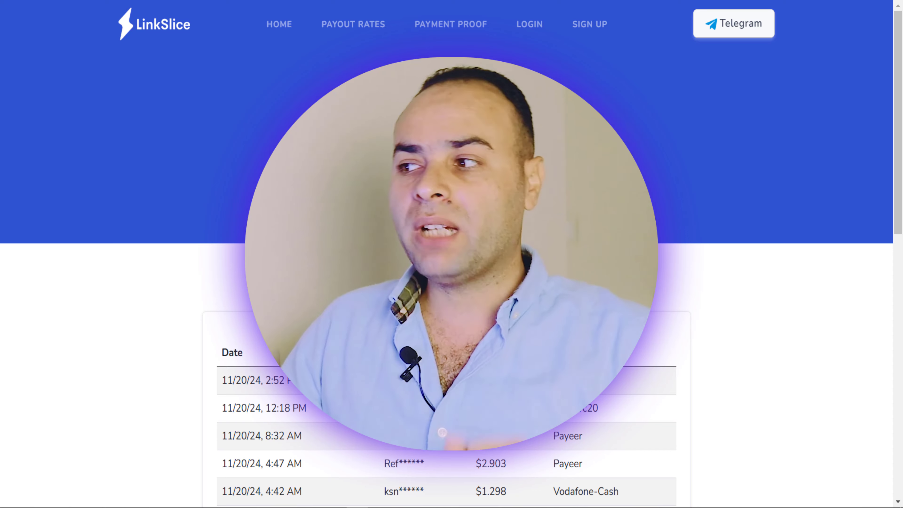
{"action": "left_click", "coordinate": [591, 29]}
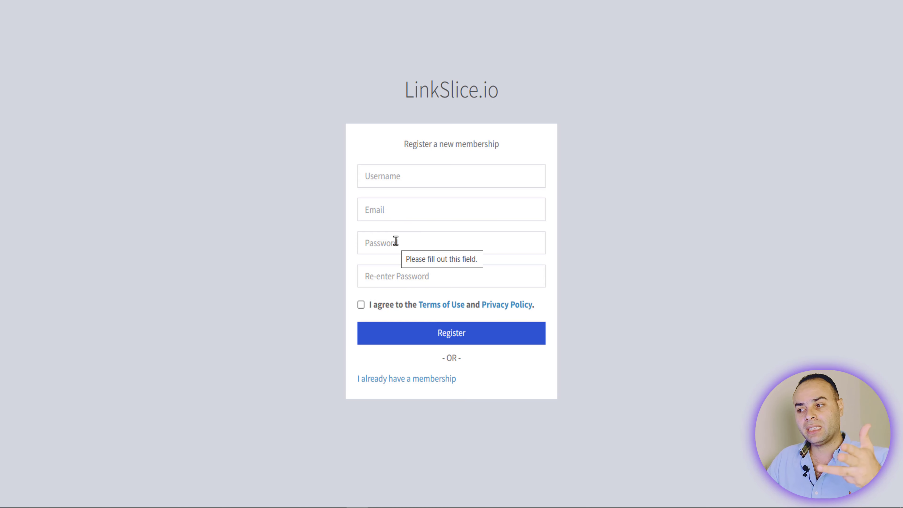
{"action": "left_click", "coordinate": [360, 304]}
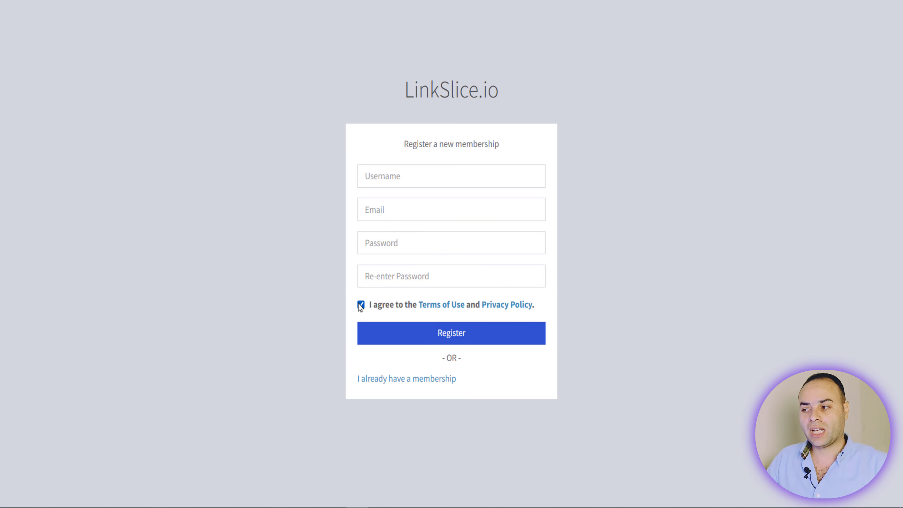
{"action": "left_click", "coordinate": [429, 335]}
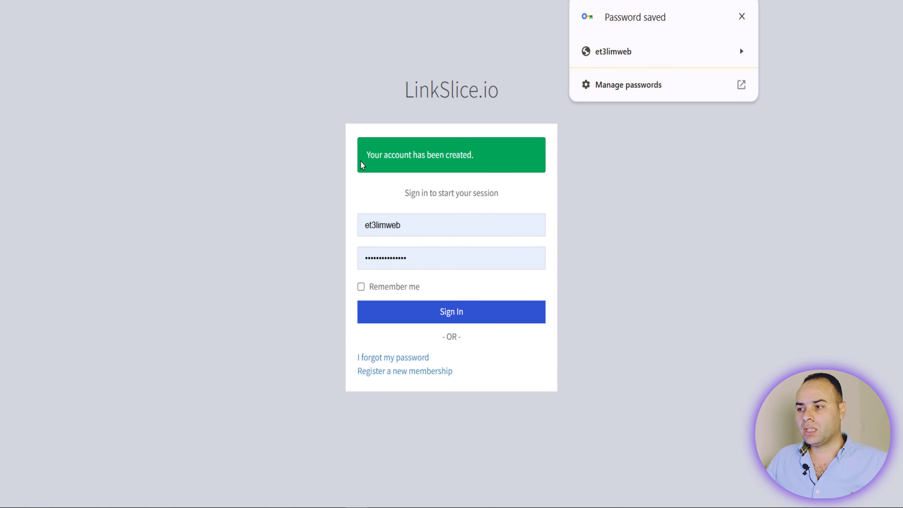
Step: Sign in to the new account with Remember me enabled and dismiss the browser's saved-password notice
{"action": "left_click_drag", "start_coordinate": [361, 159], "coordinate": [471, 155]}
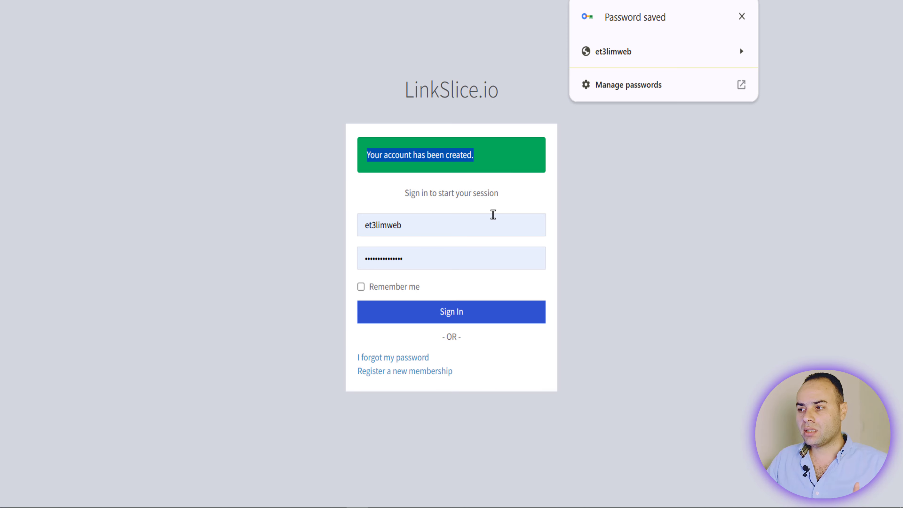
{"action": "left_click", "coordinate": [360, 287]}
{"action": "left_click", "coordinate": [418, 312]}
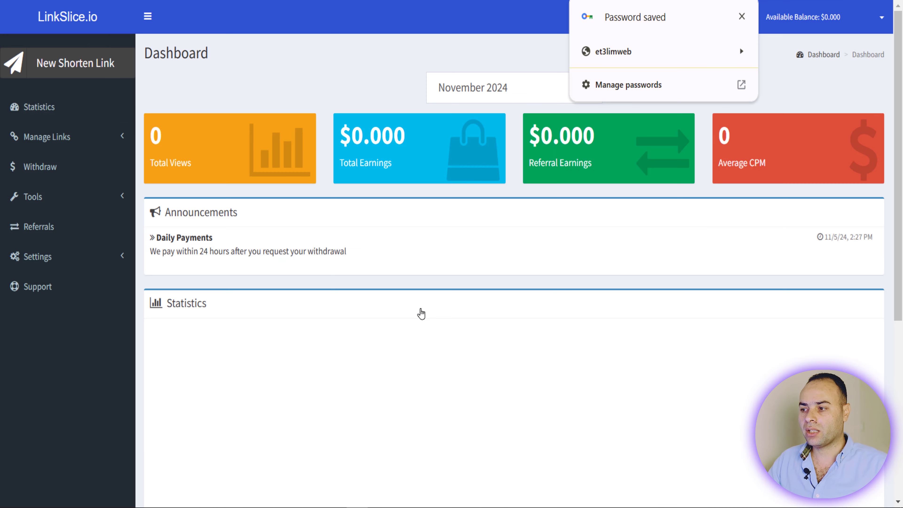
{"action": "left_click", "coordinate": [742, 17]}
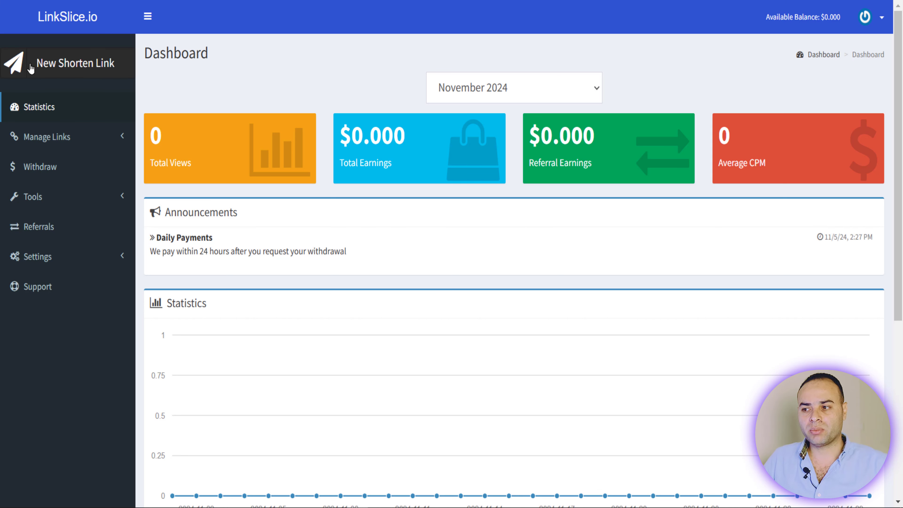
Step: Look over the link-shortening form and the referral program's commission offer on the Referrals page
{"action": "left_click", "coordinate": [68, 68]}
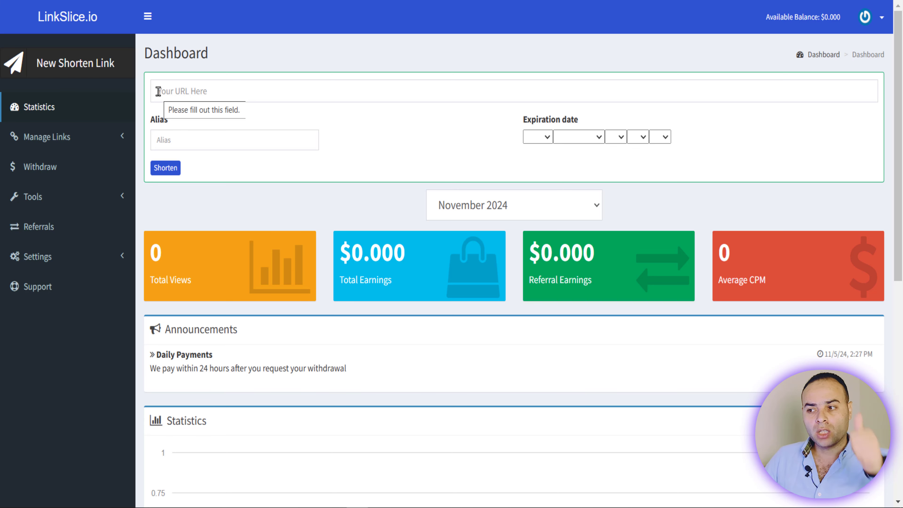
{"action": "left_click", "coordinate": [52, 233]}
{"action": "left_click_drag", "start_coordinate": [705, 84], "coordinate": [731, 87]}
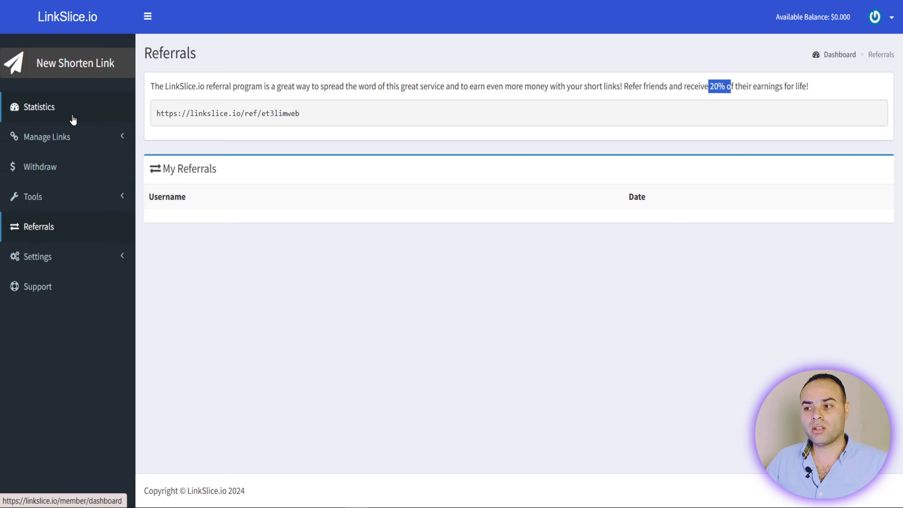
Step: Open the account's profile settings and choose Vodafone-Cash as the withdrawal method
{"action": "left_click", "coordinate": [71, 257]}
{"action": "left_click", "coordinate": [71, 257]}
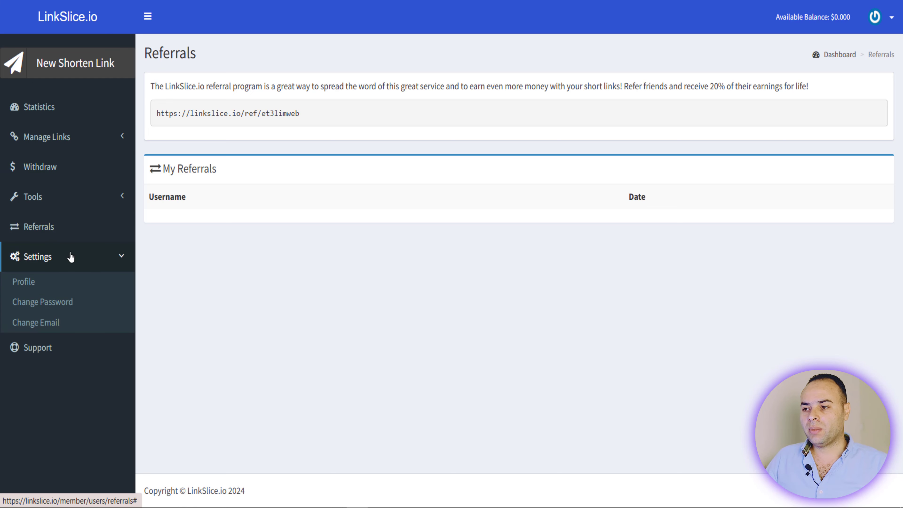
{"action": "left_click", "coordinate": [29, 290]}
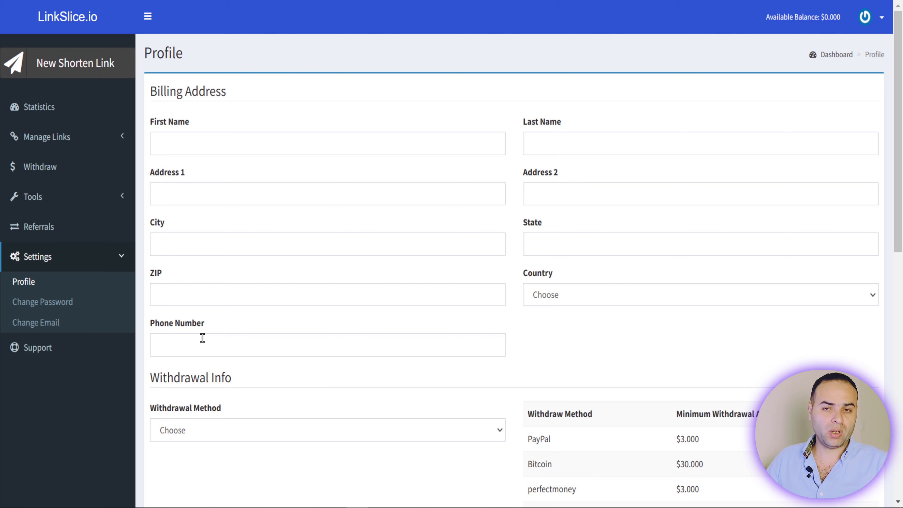
{"action": "scroll", "coordinate": [202, 338], "scroll_direction": "down", "scroll_amount": 3}
{"action": "left_click", "coordinate": [274, 339]}
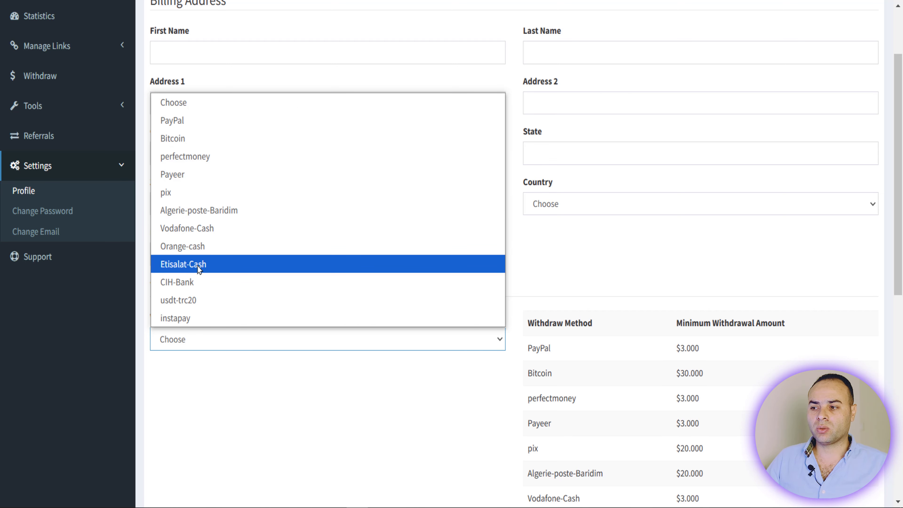
{"action": "left_click", "coordinate": [201, 230]}
Step: Examine the minimum withdrawal amounts and the available withdrawal methods in the profile's withdrawal information
{"action": "scroll", "coordinate": [333, 348], "scroll_direction": "down", "scroll_amount": 3}
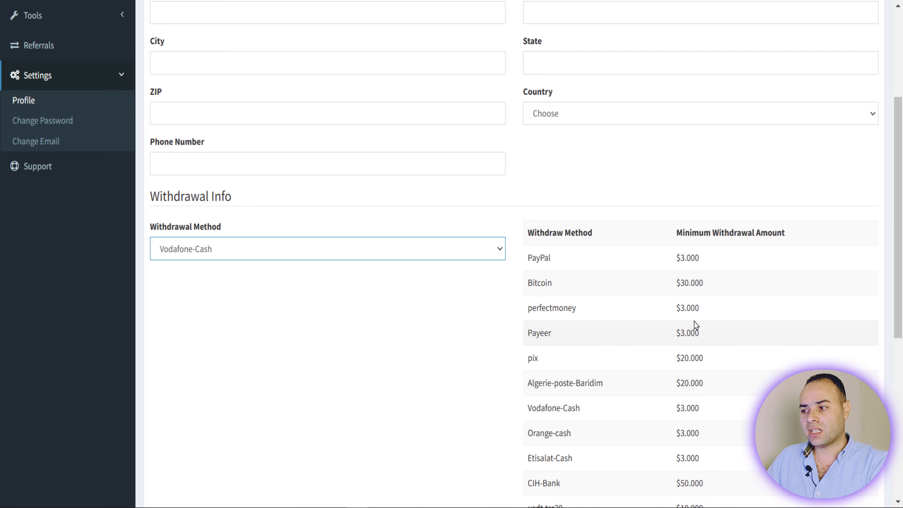
{"action": "left_click_drag", "start_coordinate": [699, 307], "coordinate": [675, 308]}
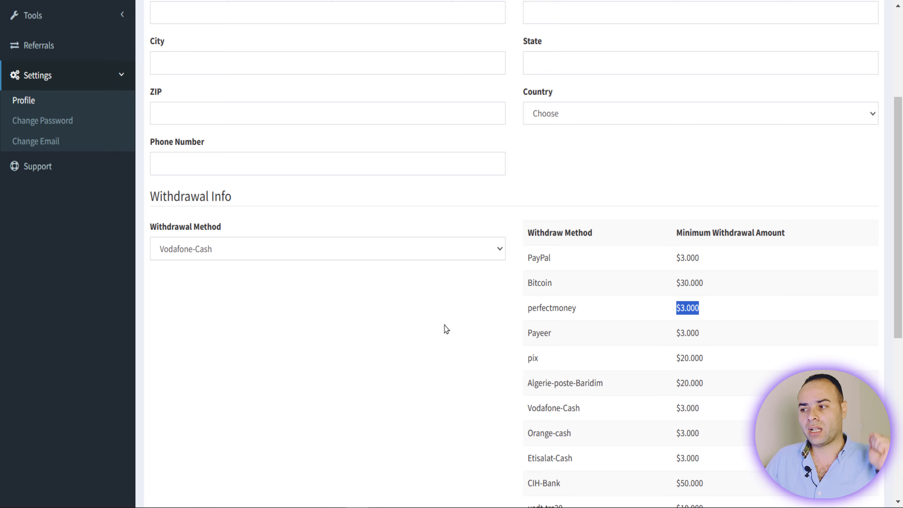
{"action": "scroll", "coordinate": [447, 329], "scroll_direction": "down", "scroll_amount": 2}
{"action": "left_click", "coordinate": [260, 159]}
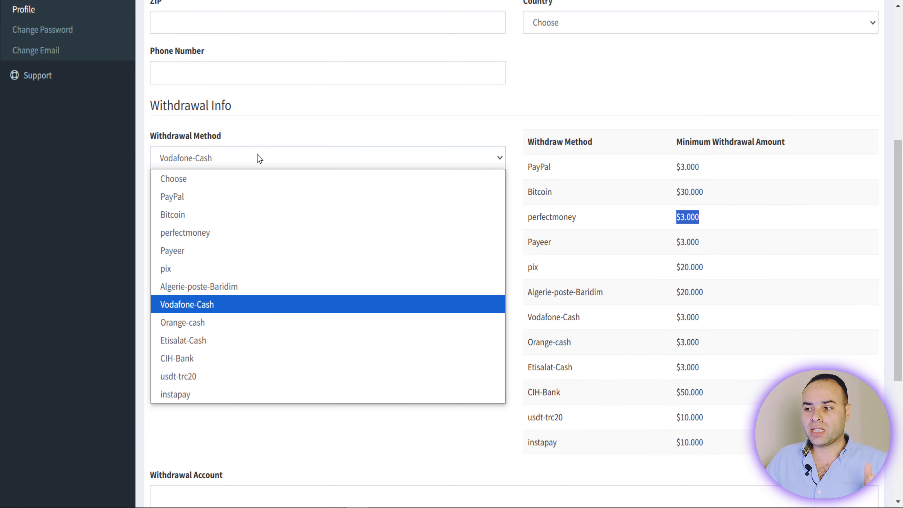
{"action": "left_click", "coordinate": [259, 158]}
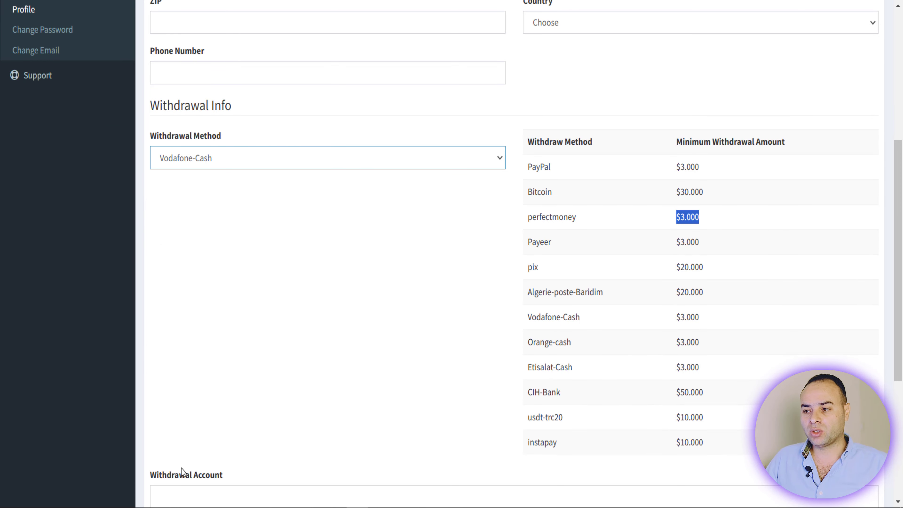
{"action": "scroll", "coordinate": [181, 469], "scroll_direction": "down", "scroll_amount": 2}
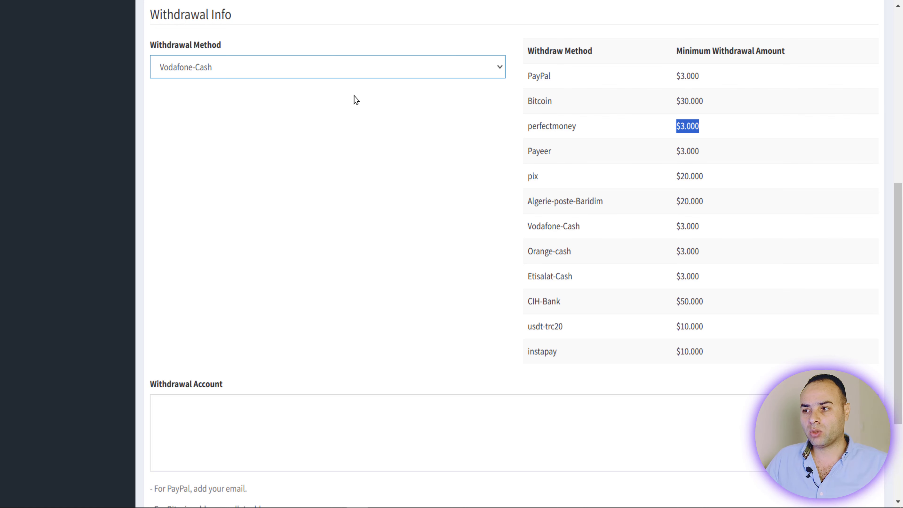
Step: Set the withdrawal method to Payeer, go to the withdrawal account field, and submit the profile
{"action": "left_click", "coordinate": [361, 68]}
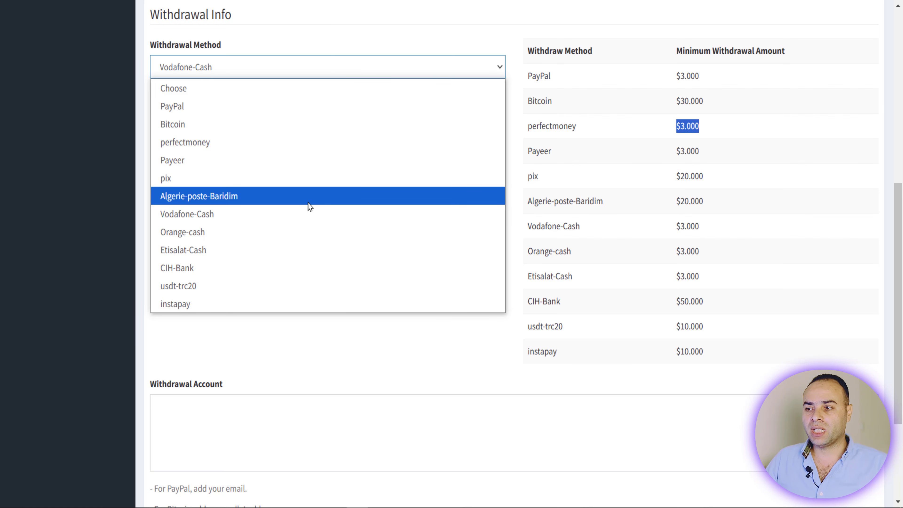
{"action": "left_click", "coordinate": [254, 165]}
{"action": "left_click", "coordinate": [208, 411]}
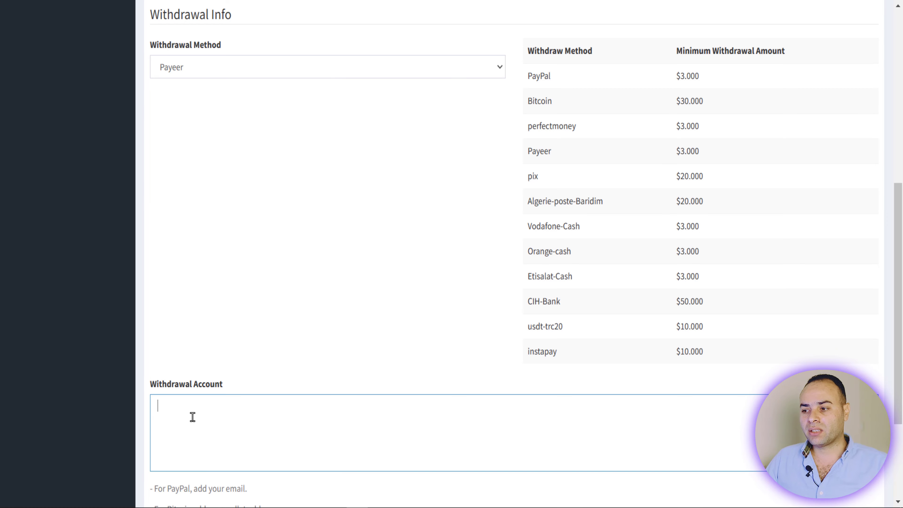
{"action": "scroll", "coordinate": [256, 395], "scroll_direction": "down", "scroll_amount": 4}
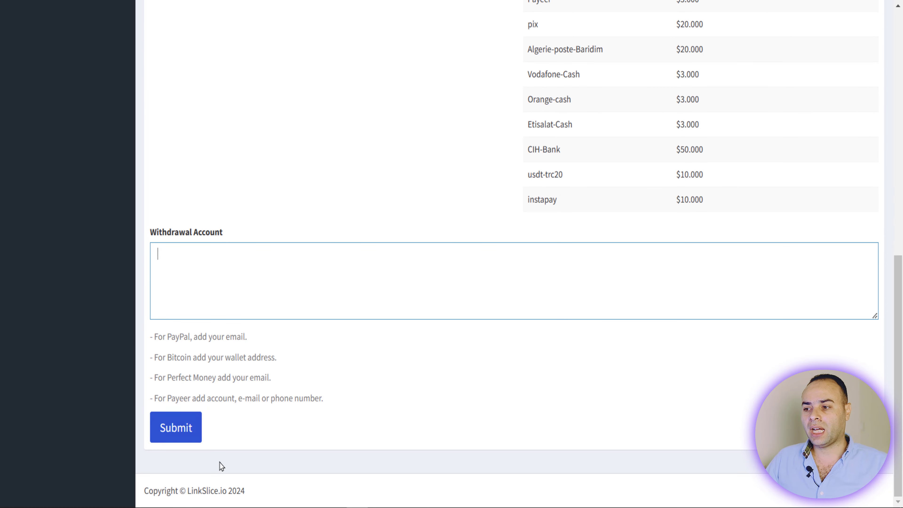
{"action": "left_click", "coordinate": [181, 428]}
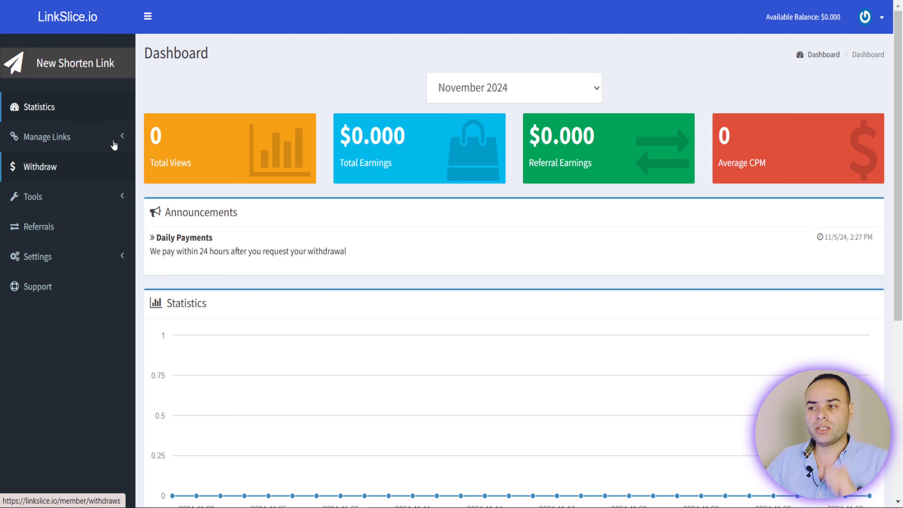
{"action": "left_click", "coordinate": [77, 70]}
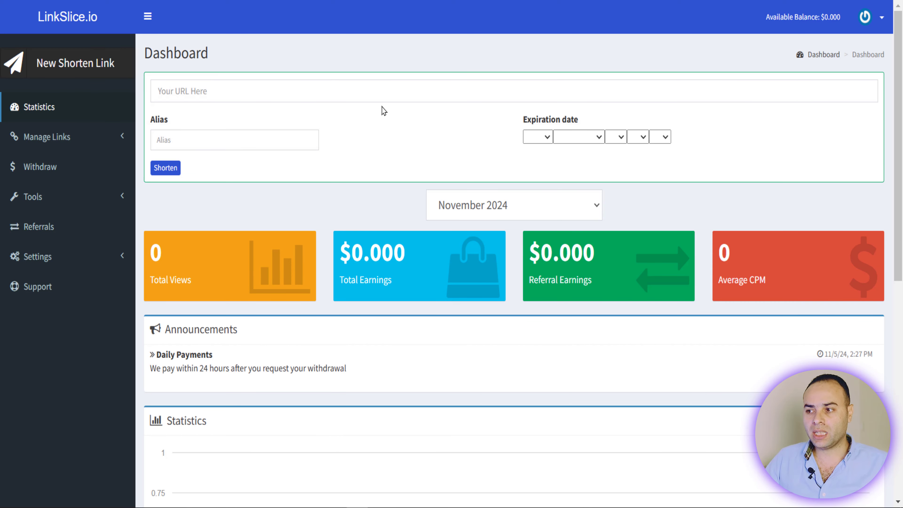
{"action": "left_click", "coordinate": [207, 92]}
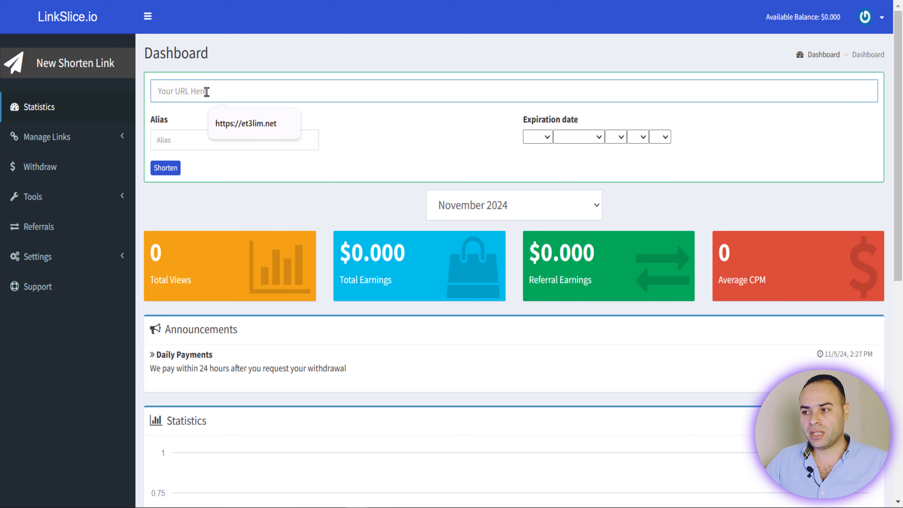
{"action": "left_click", "coordinate": [227, 124]}
{"action": "left_click", "coordinate": [168, 171]}
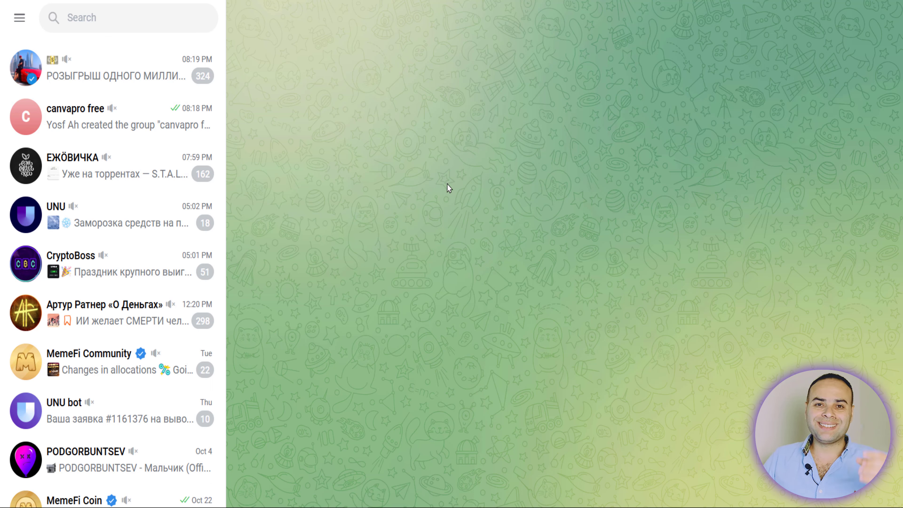
Step: In Telegram, search for "canvapro free" and open the FREE Canva Pro channel
{"action": "left_click", "coordinate": [142, 17]}
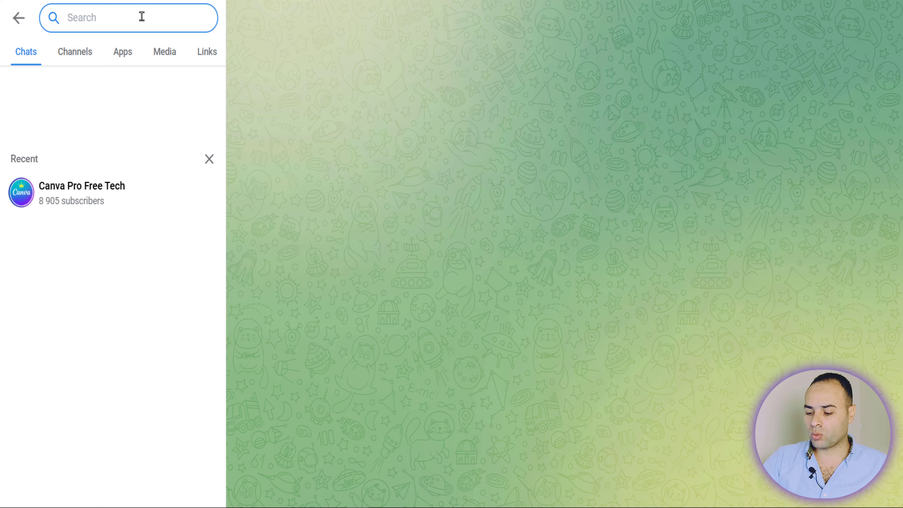
{"action": "type", "text": "canvapro free"}
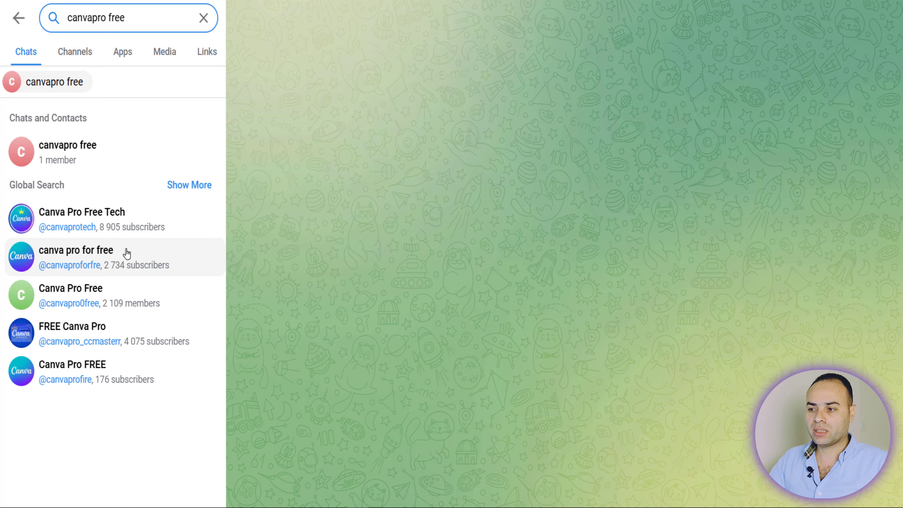
{"action": "left_click", "coordinate": [138, 341]}
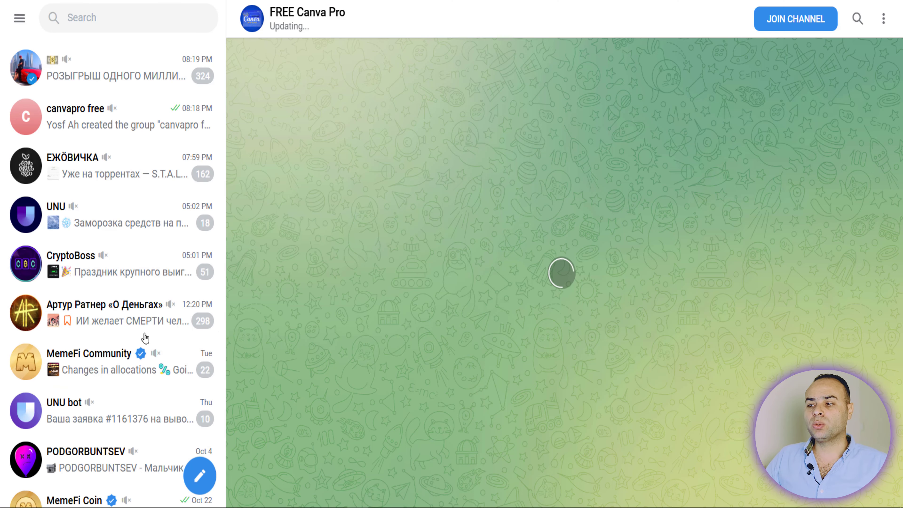